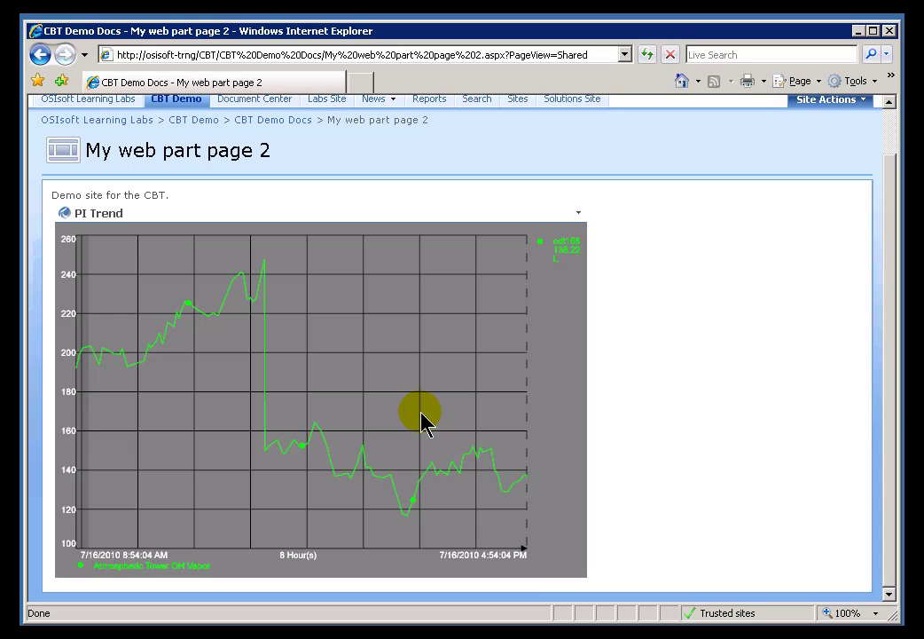
Open the PI Trend web part's menu and choose Modify Shared Web Part to edit its settings
{"action": "left_click", "coordinate": [577, 214]}
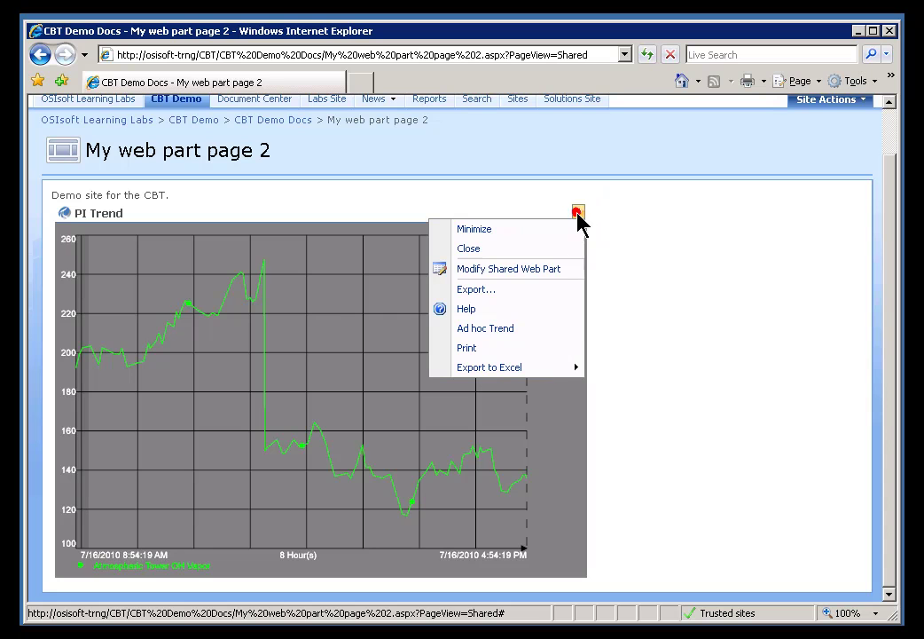
{"action": "left_click", "coordinate": [483, 269]}
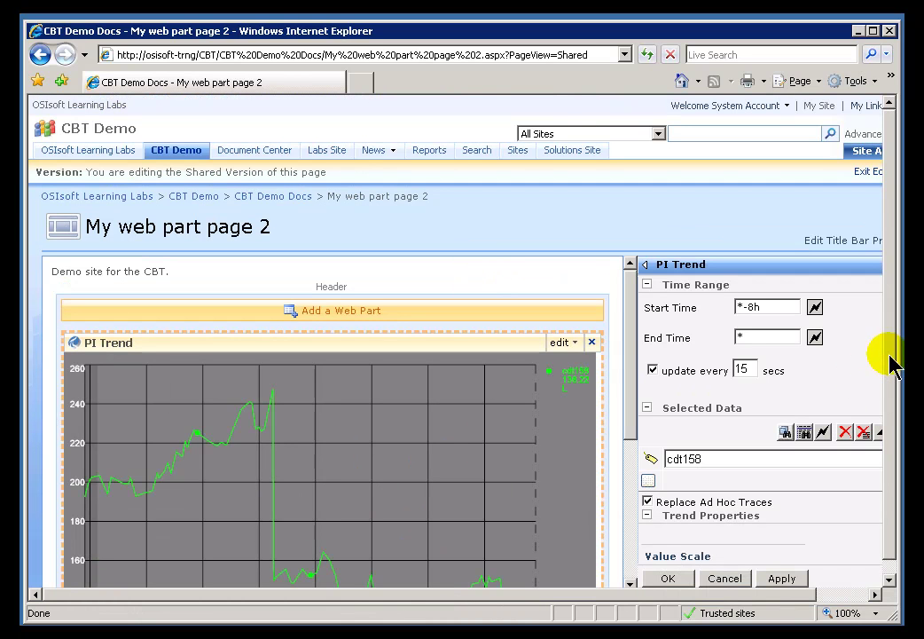
Open the Select PI Data picker, cancel it once, then reopen it on the Training Sample database
{"action": "left_click_drag", "start_coordinate": [890, 354], "coordinate": [883, 407]}
{"action": "left_click_drag", "start_coordinate": [739, 593], "coordinate": [860, 596]}
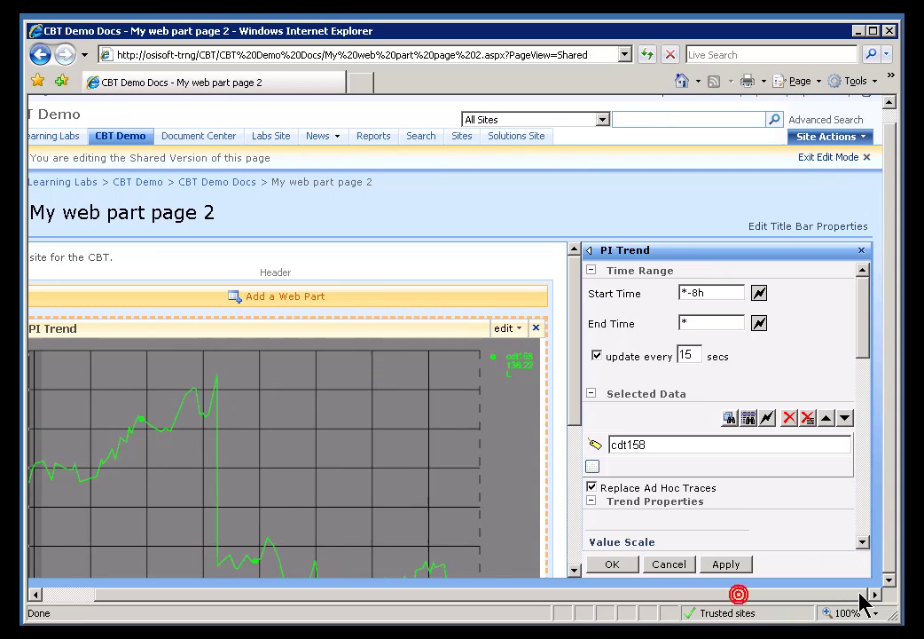
{"action": "left_click", "coordinate": [728, 419]}
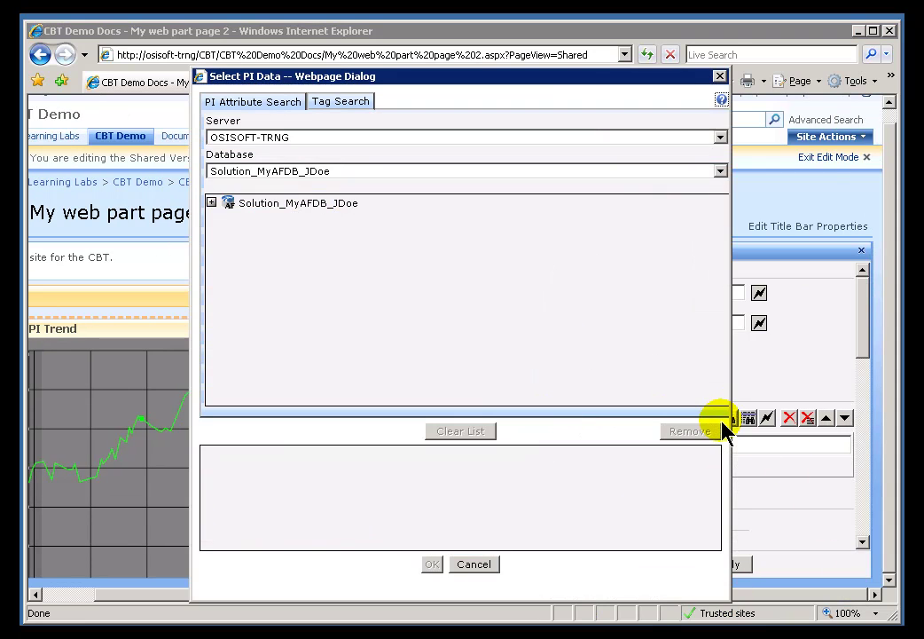
{"action": "left_click", "coordinate": [487, 565]}
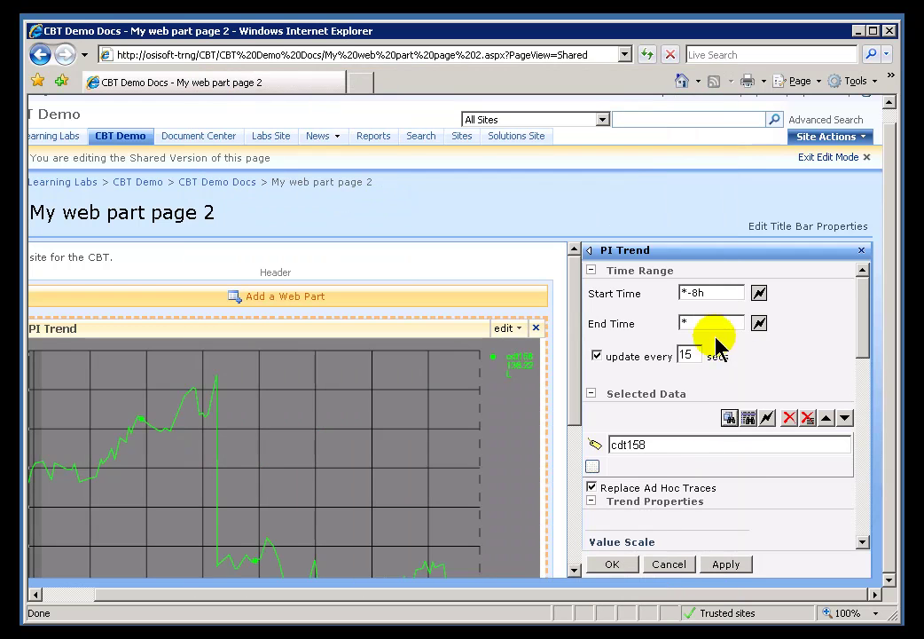
{"action": "left_click", "coordinate": [729, 421]}
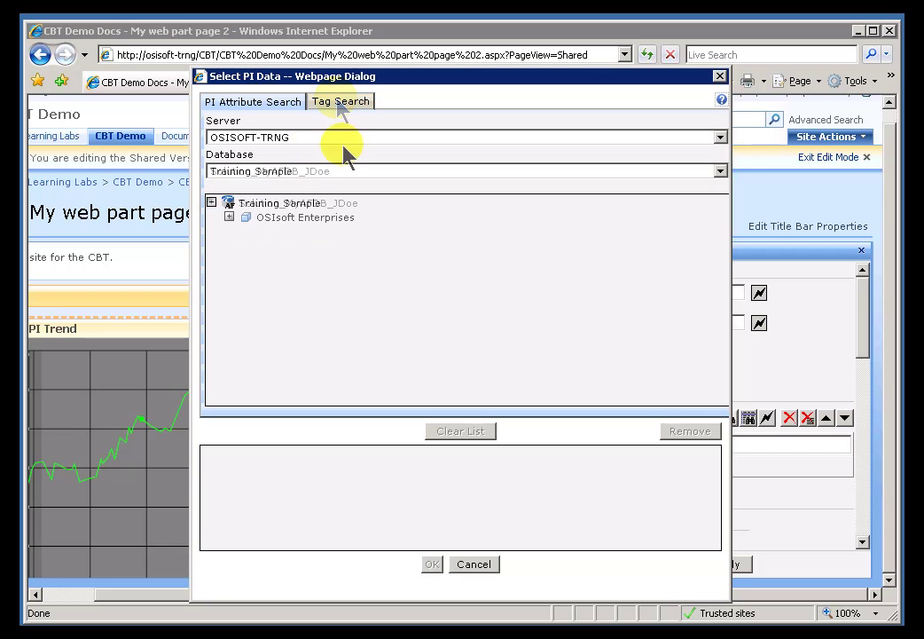
Expand OSIsoft Enterprises > Geography > Houston > Chemicals Division > 00 - Equipment List > Flow Meters > HOU FM 001
{"action": "left_click", "coordinate": [228, 217]}
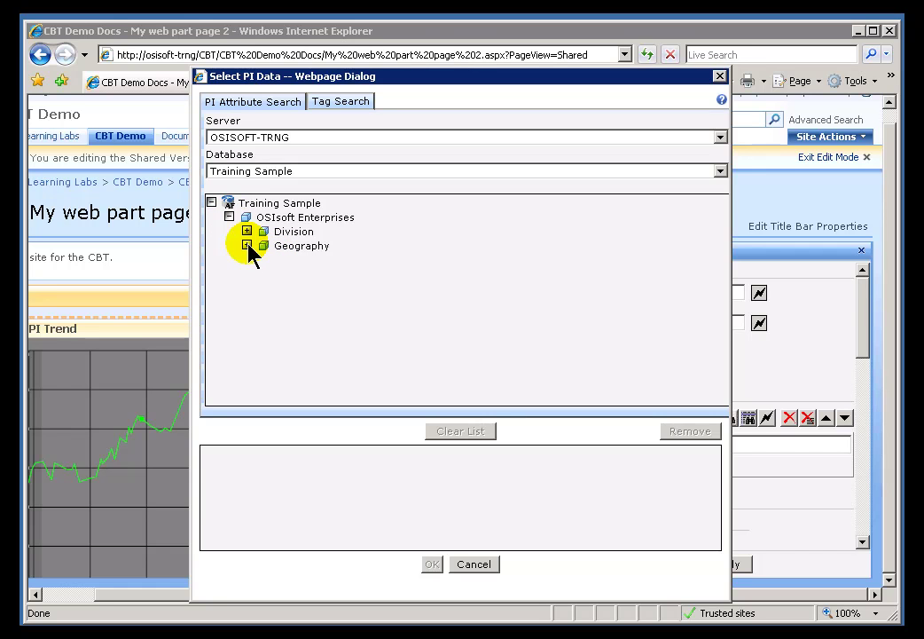
{"action": "left_click", "coordinate": [248, 245]}
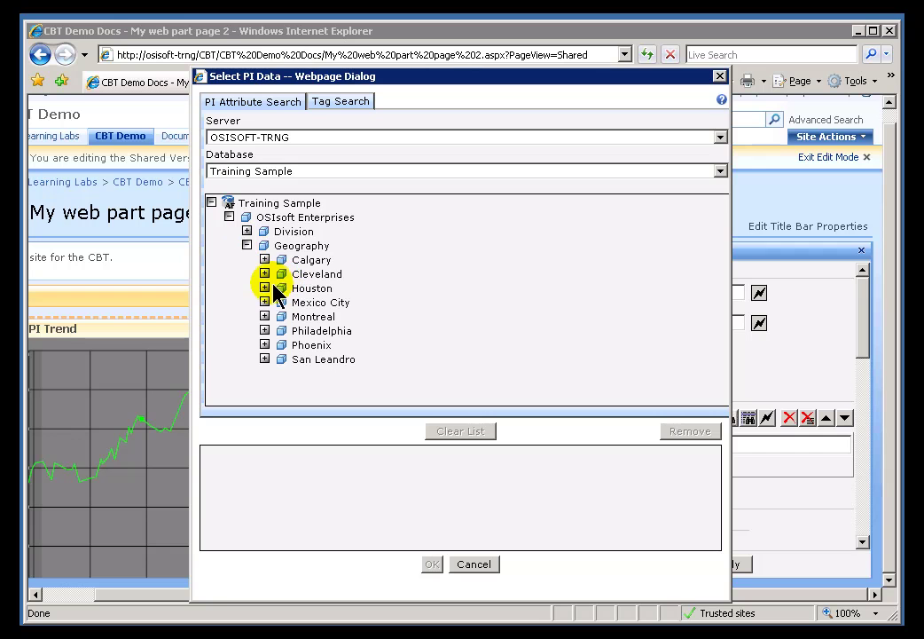
{"action": "left_click", "coordinate": [265, 287]}
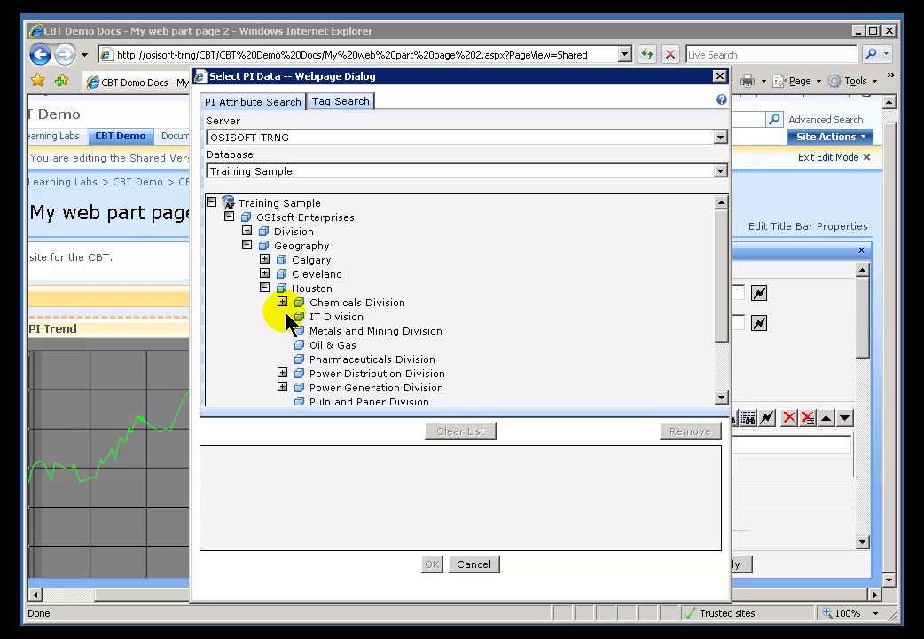
{"action": "left_click", "coordinate": [282, 303]}
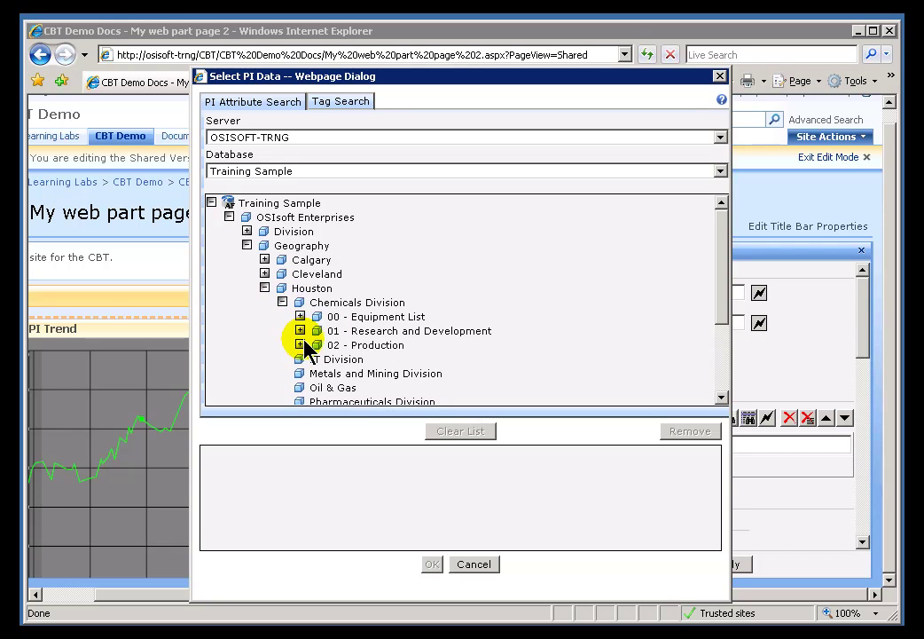
{"action": "left_click", "coordinate": [300, 317]}
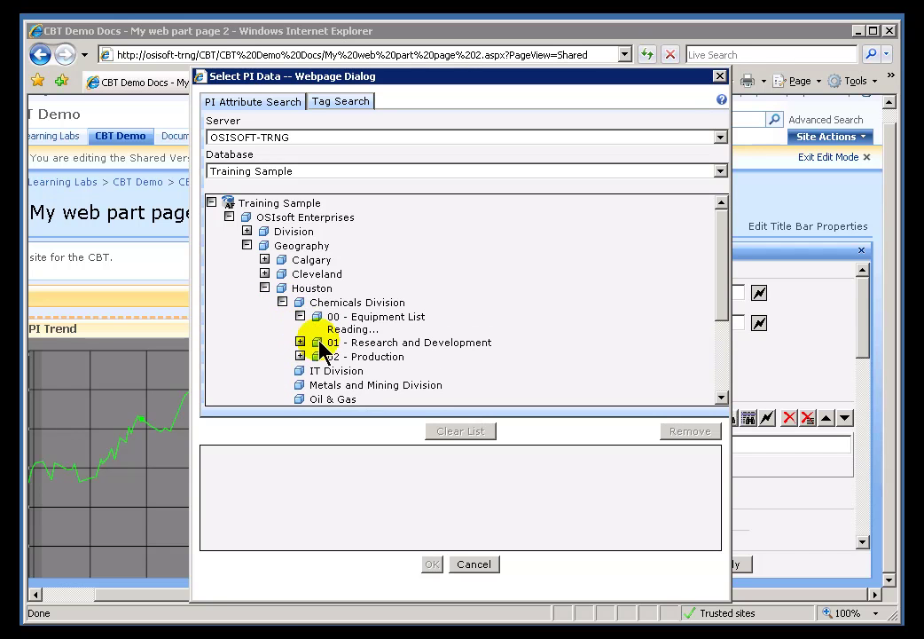
{"action": "left_click", "coordinate": [318, 330]}
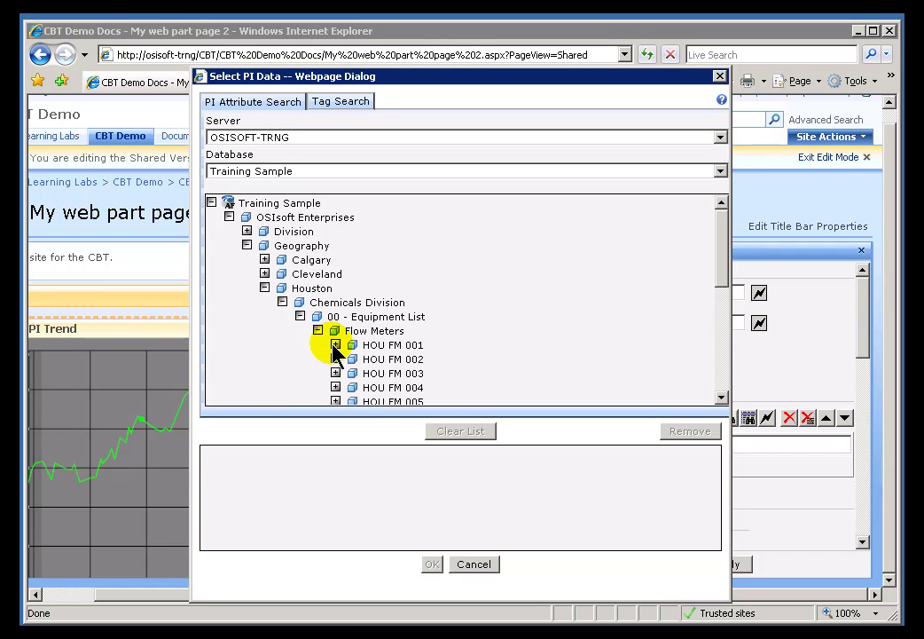
{"action": "left_click", "coordinate": [335, 345]}
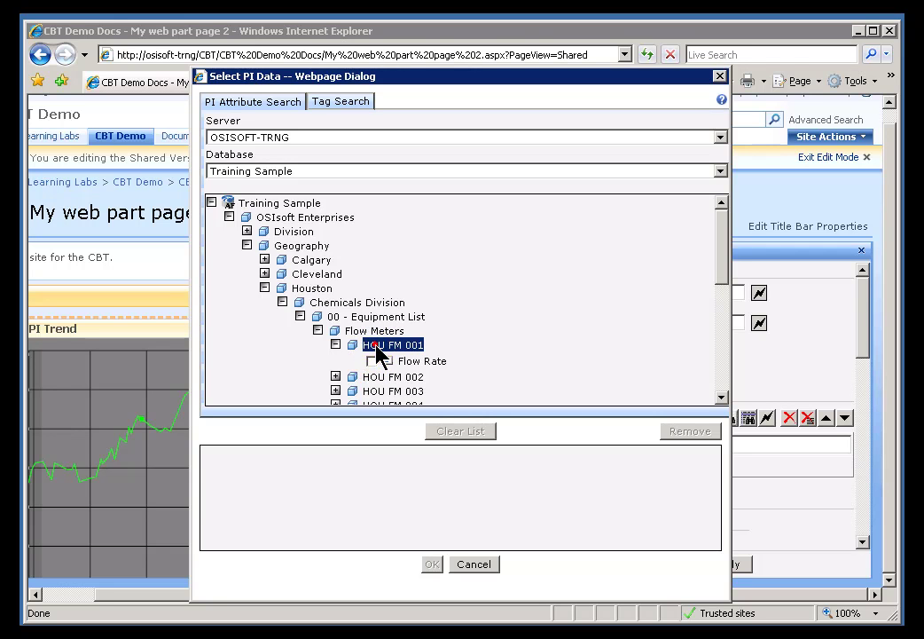
Check HOU FM 001's Flow Rate and HOU Tank 001's Concentration attributes
{"action": "left_click", "coordinate": [372, 361]}
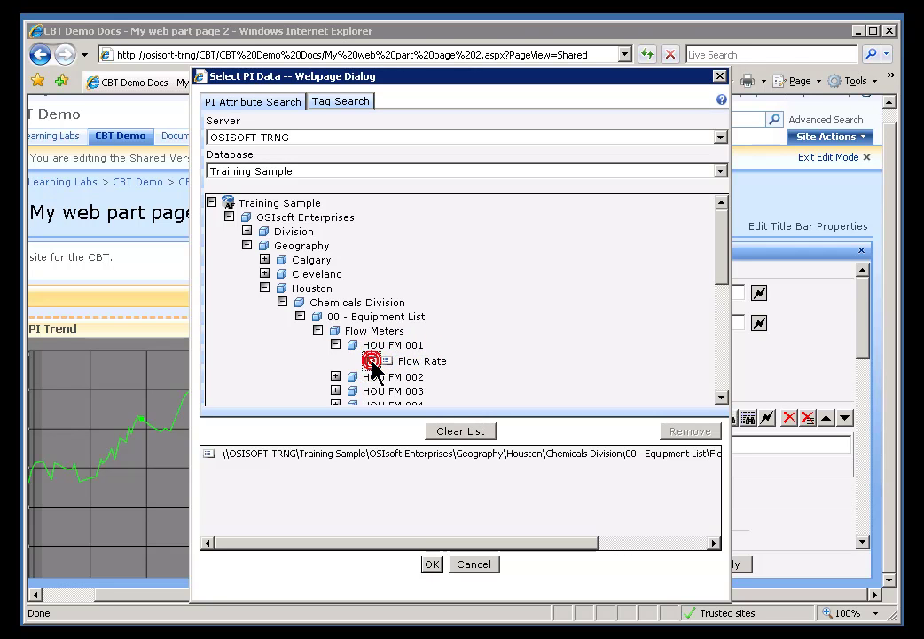
{"action": "left_click_drag", "start_coordinate": [724, 257], "coordinate": [715, 304]}
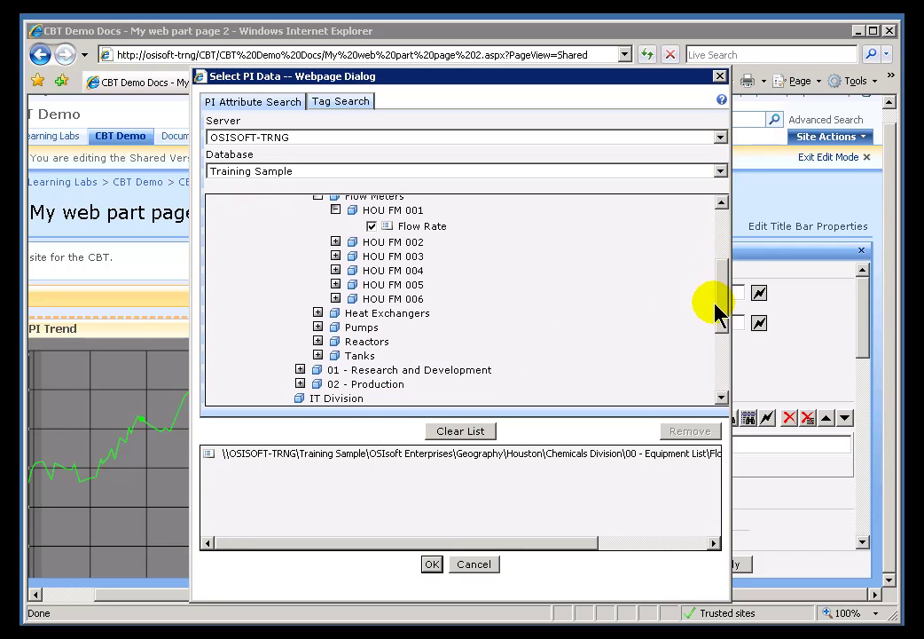
{"action": "left_click", "coordinate": [318, 354]}
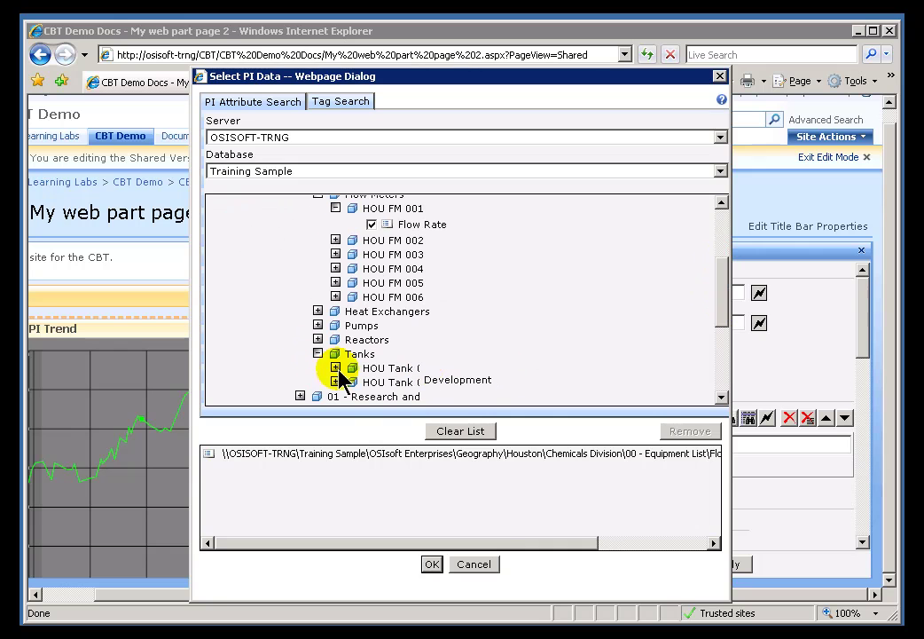
{"action": "left_click", "coordinate": [335, 368]}
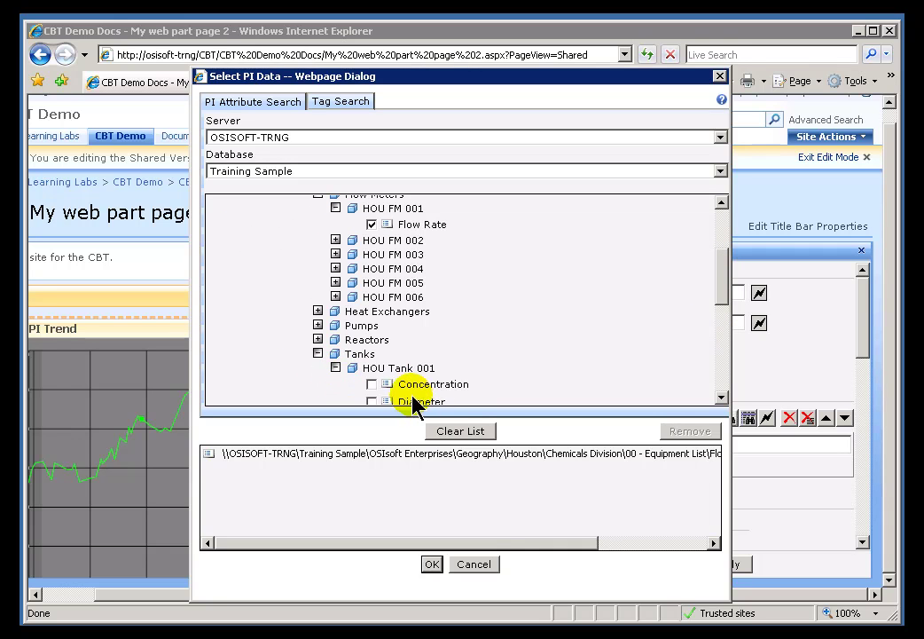
{"action": "left_click", "coordinate": [371, 385]}
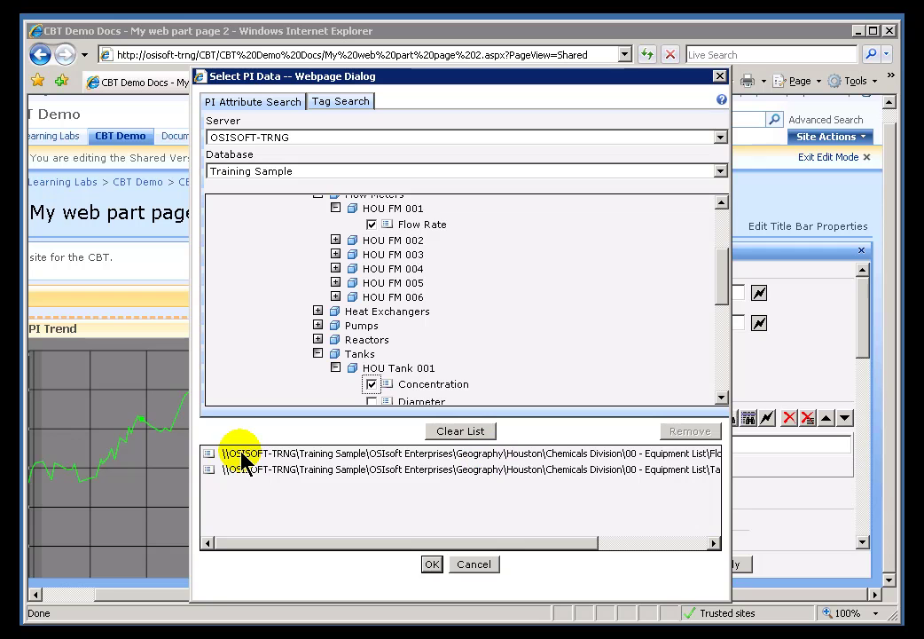
Review the two selected attribute paths in the list and confirm them with OK
{"action": "left_click_drag", "start_coordinate": [715, 266], "coordinate": [716, 252]}
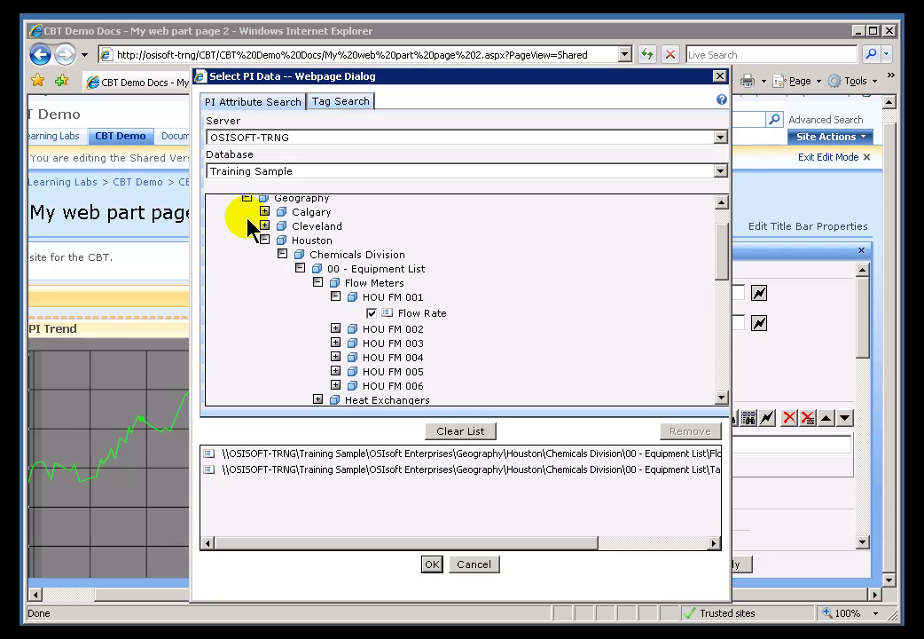
{"action": "left_click", "coordinate": [222, 455]}
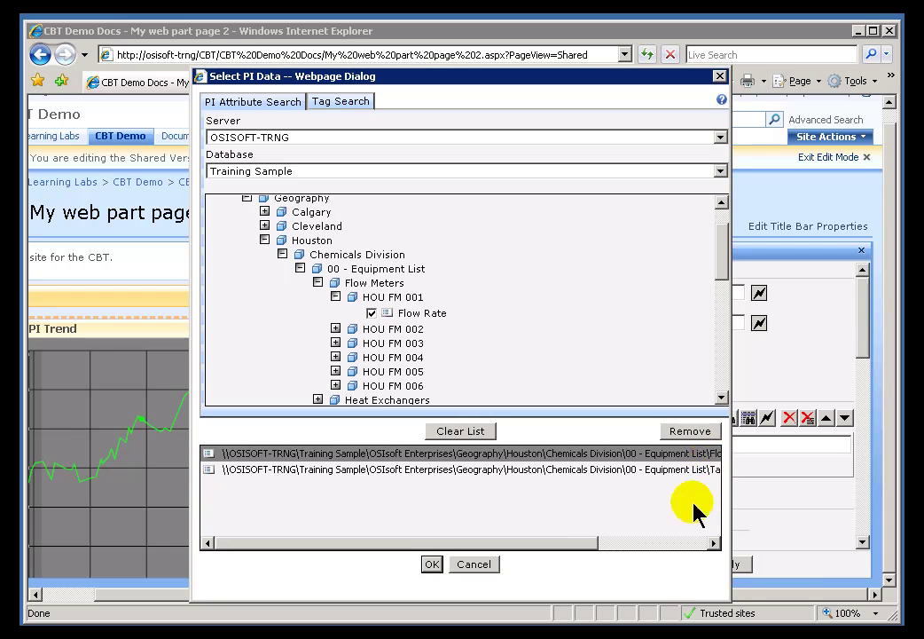
{"action": "left_click_drag", "start_coordinate": [583, 543], "coordinate": [711, 546]}
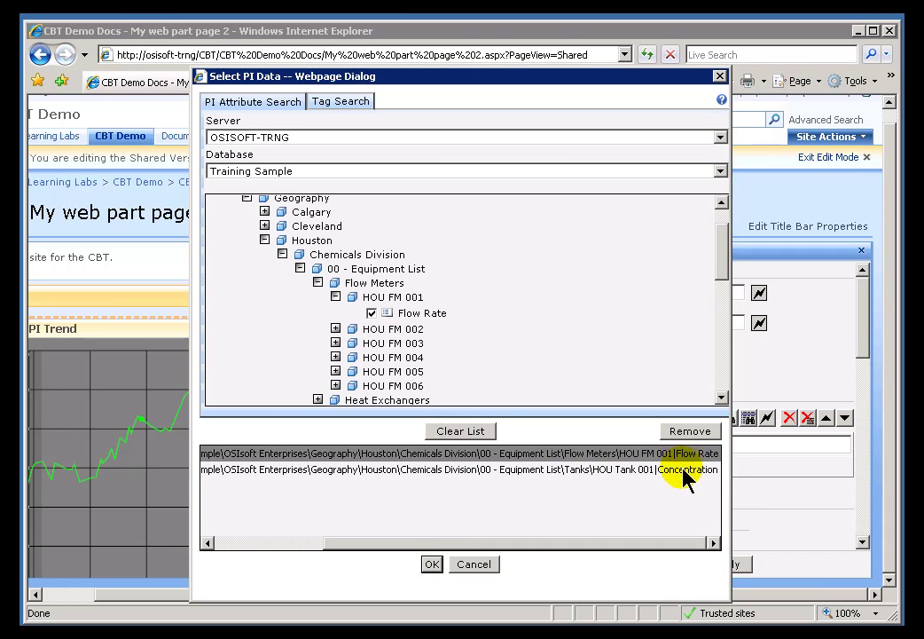
{"action": "left_click_drag", "start_coordinate": [661, 548], "coordinate": [501, 550]}
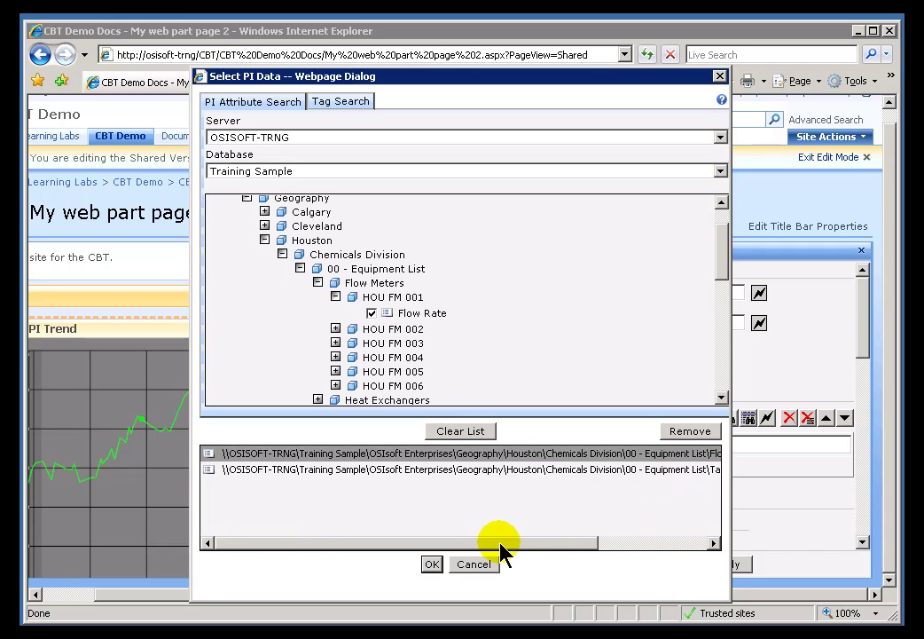
{"action": "left_click", "coordinate": [432, 564]}
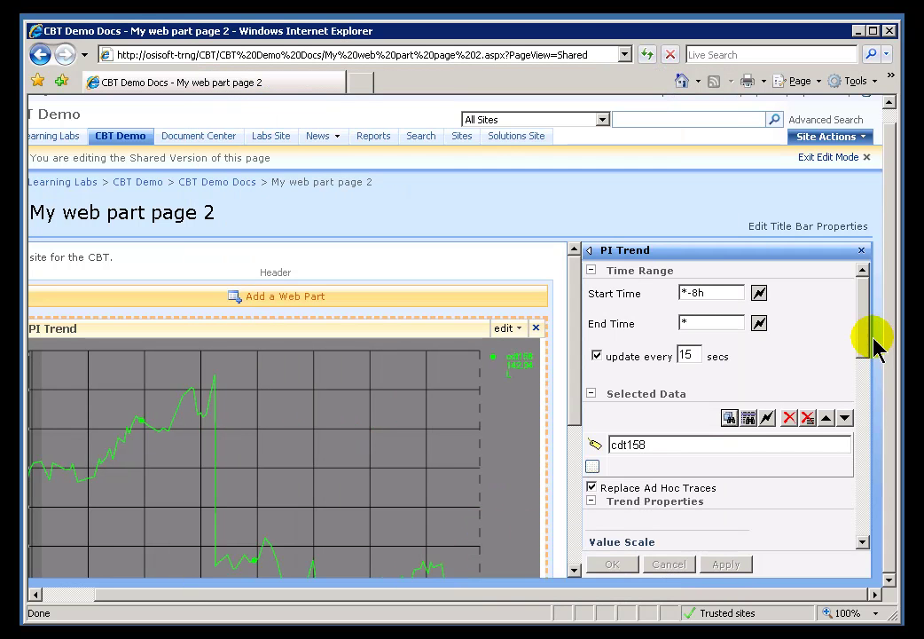
{"action": "left_click", "coordinate": [862, 348]}
{"action": "left_click", "coordinate": [862, 352]}
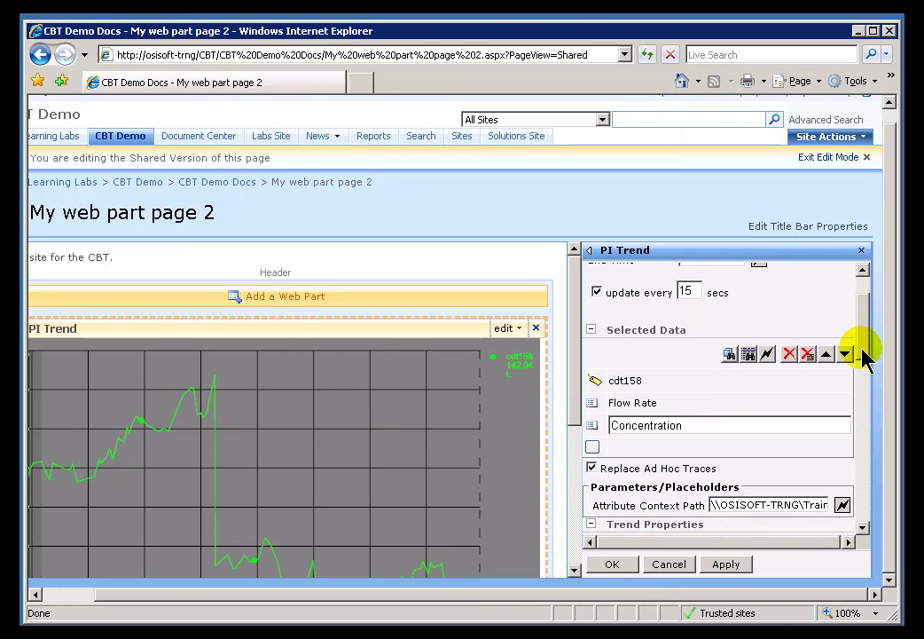
{"action": "left_click", "coordinate": [644, 403]}
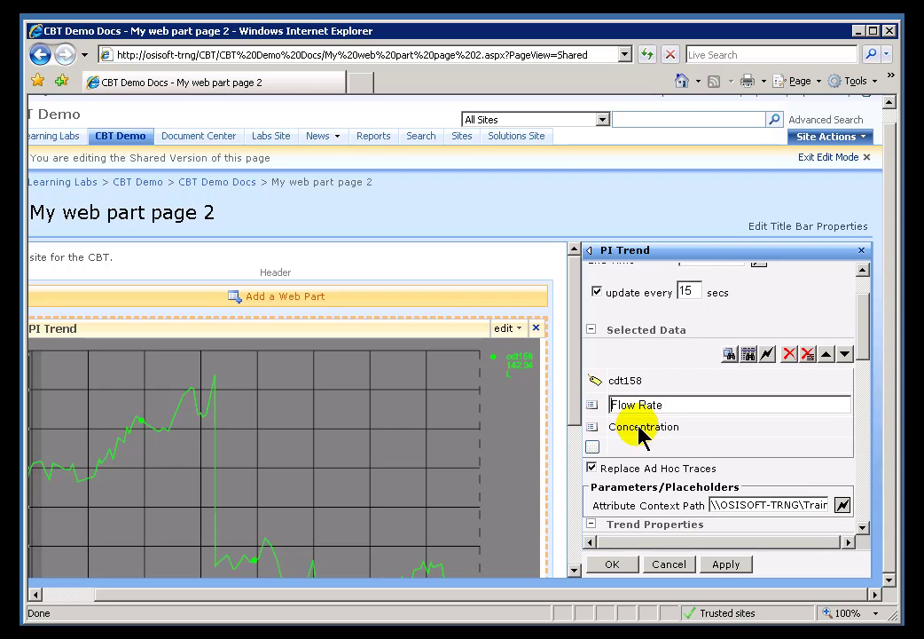
{"action": "left_click", "coordinate": [641, 427]}
{"action": "left_click_drag", "start_coordinate": [863, 339], "coordinate": [865, 371]}
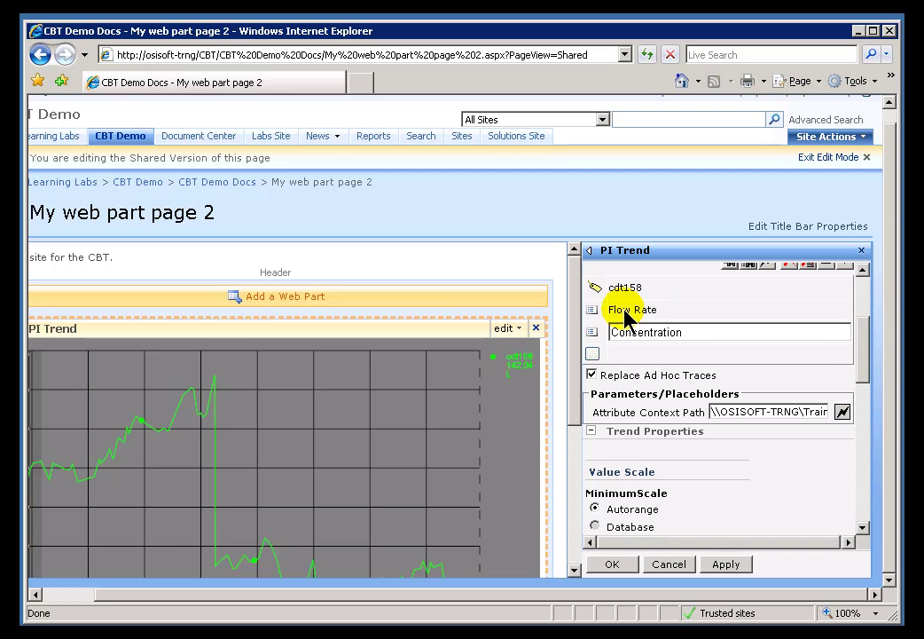
{"action": "left_click", "coordinate": [625, 310]}
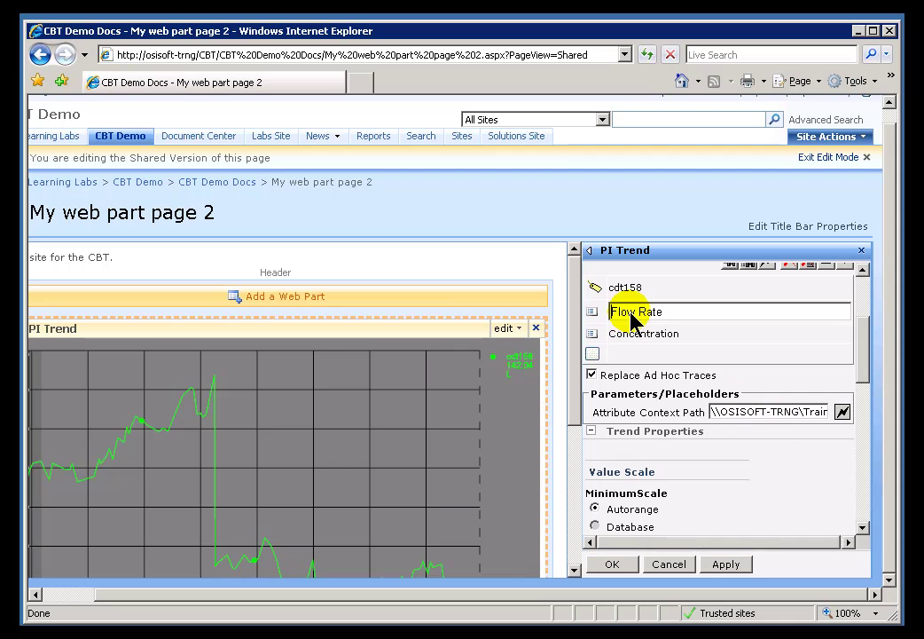
{"action": "left_click", "coordinate": [801, 411]}
{"action": "left_click_drag", "start_coordinate": [801, 411], "coordinate": [847, 412]}
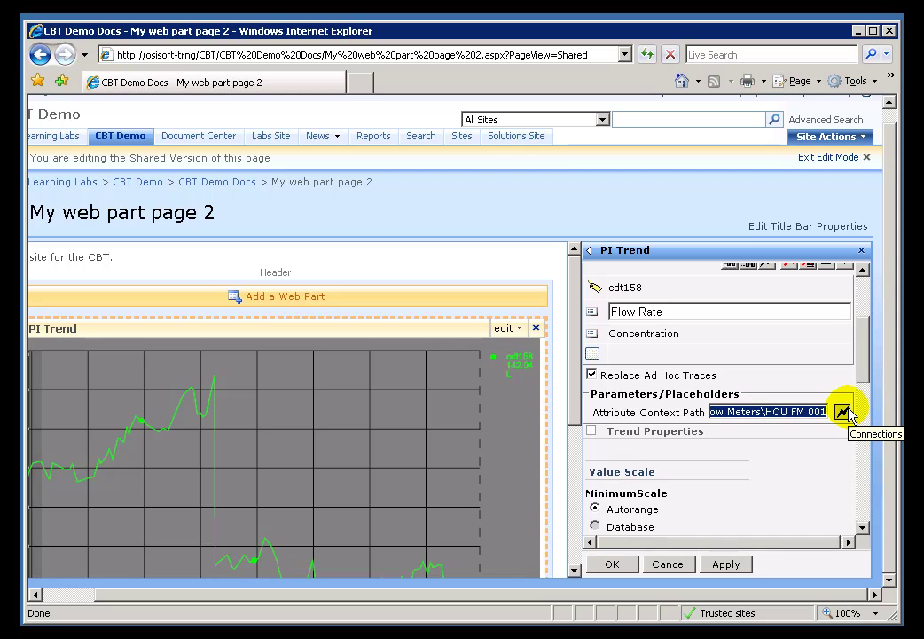
{"action": "left_click", "coordinate": [745, 414]}
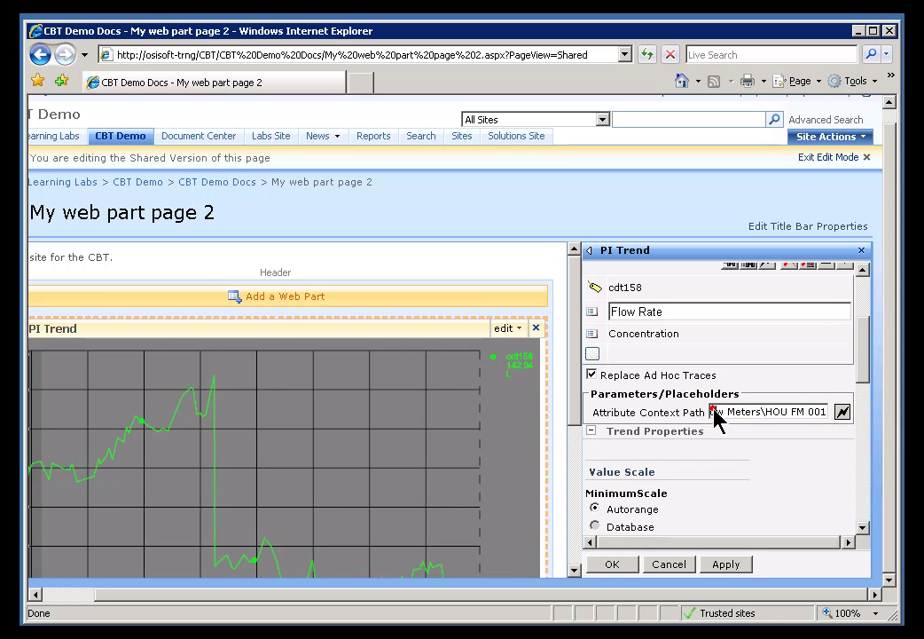
{"action": "left_click", "coordinate": [715, 413]}
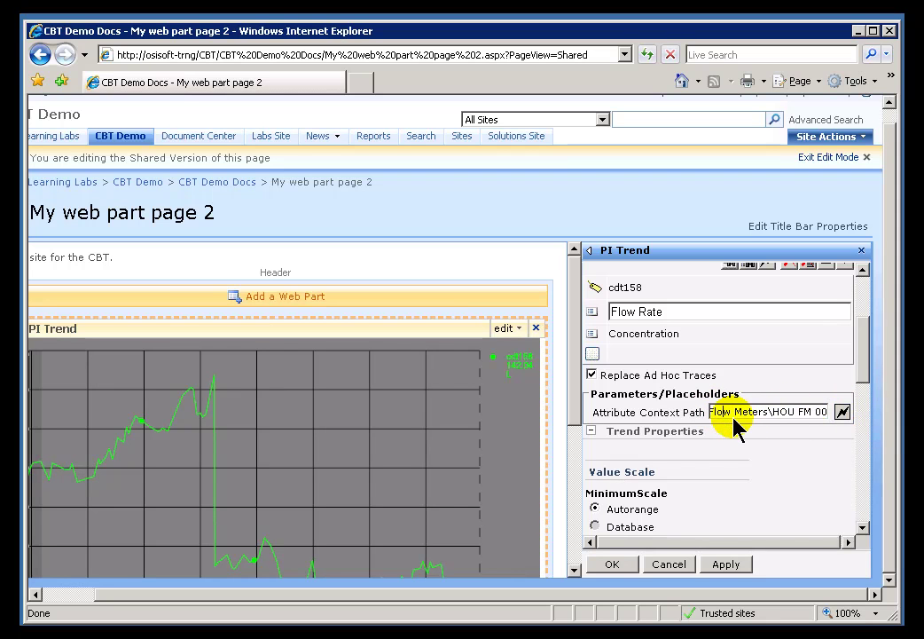
{"action": "left_click", "coordinate": [647, 334]}
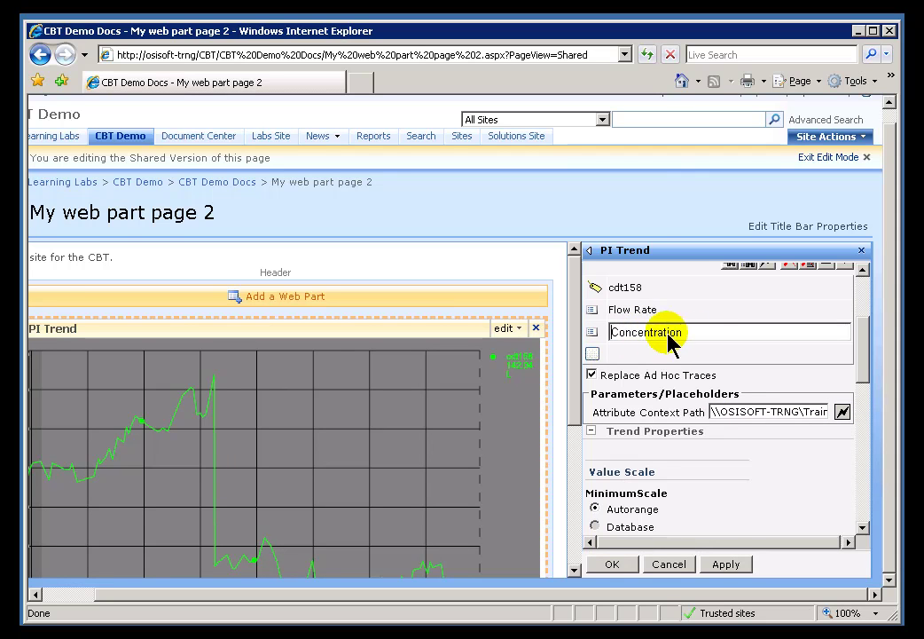
{"action": "left_click_drag", "start_coordinate": [768, 412], "coordinate": [836, 411]}
{"action": "left_click", "coordinate": [791, 414]}
Save the PI Trend settings and view the full paths of the Flow Rate and Concentration legend entries
{"action": "left_click", "coordinate": [611, 566]}
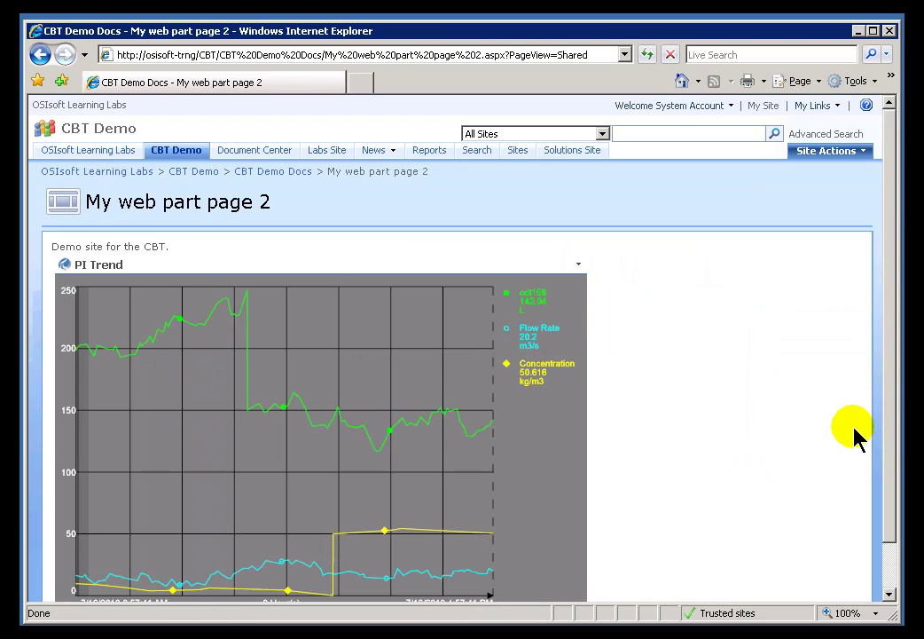
{"action": "left_click_drag", "start_coordinate": [888, 390], "coordinate": [889, 447]}
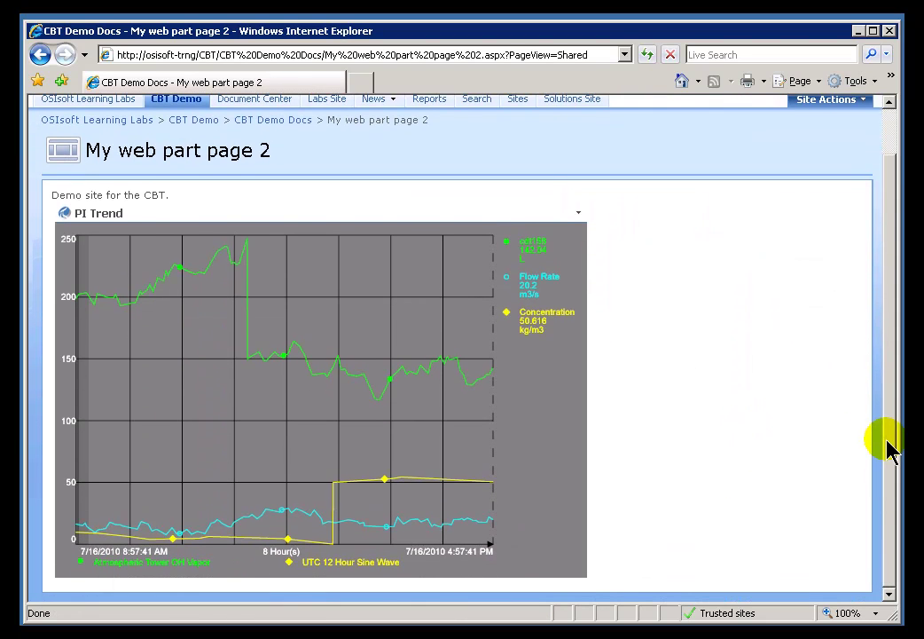
{"action": "left_click", "coordinate": [536, 289]}
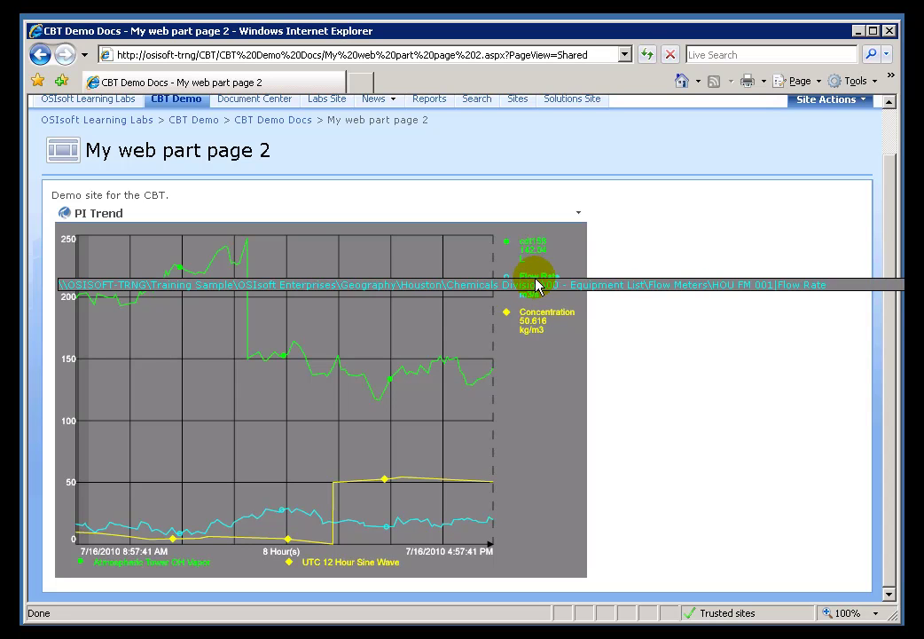
{"action": "left_click", "coordinate": [532, 317]}
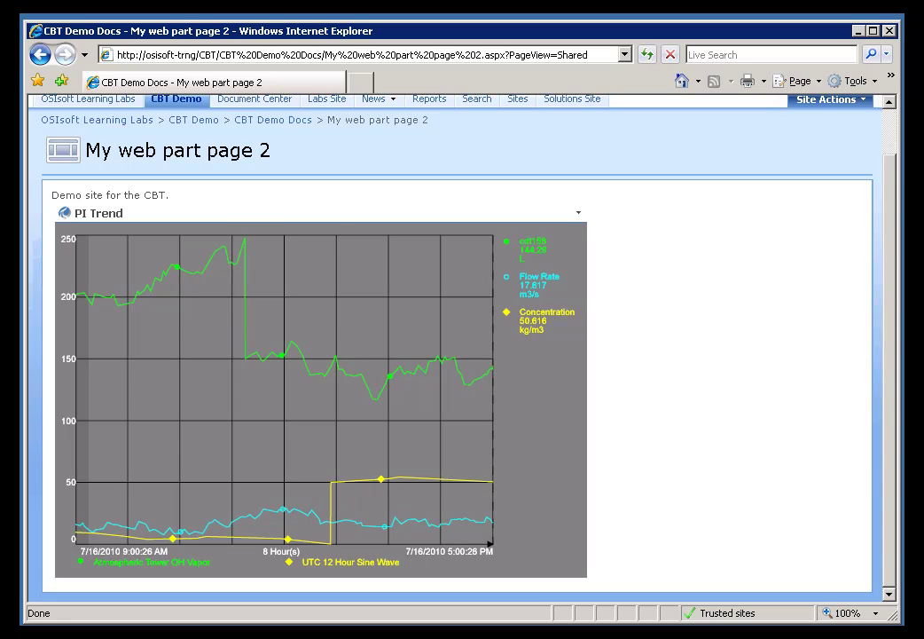
{"action": "key", "text": "alt+Tab"}
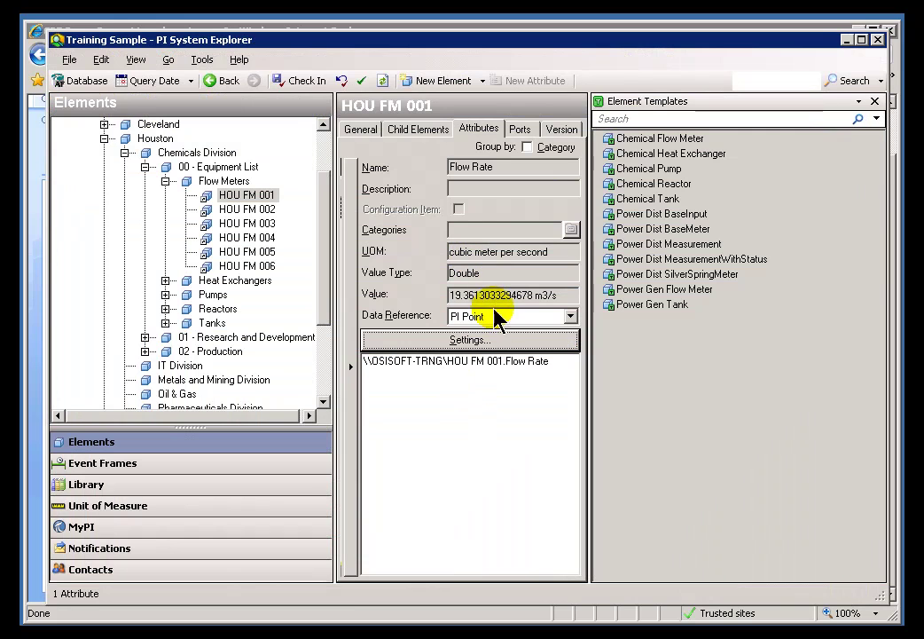
Inspect the Flow Rate data reference settings for HOU FM 001 and HOU FM 006, cancelling each unchanged
{"action": "left_click", "coordinate": [468, 340]}
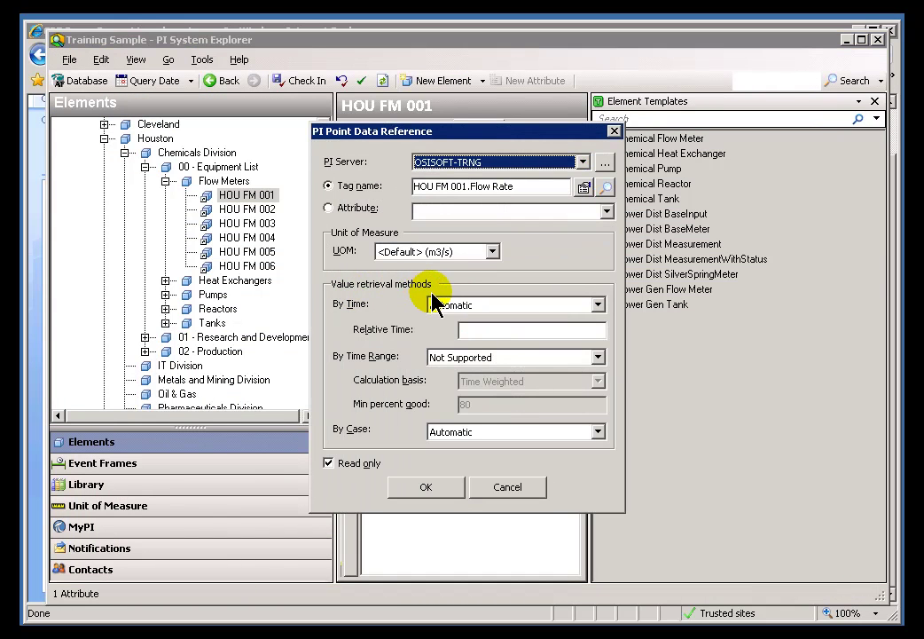
{"action": "left_click", "coordinate": [511, 494]}
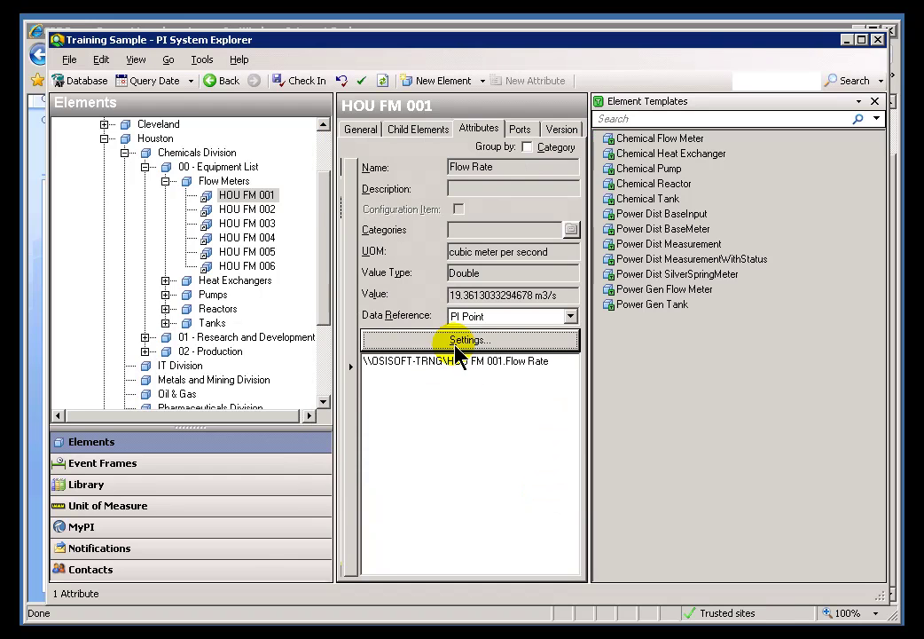
{"action": "left_click", "coordinate": [241, 209]}
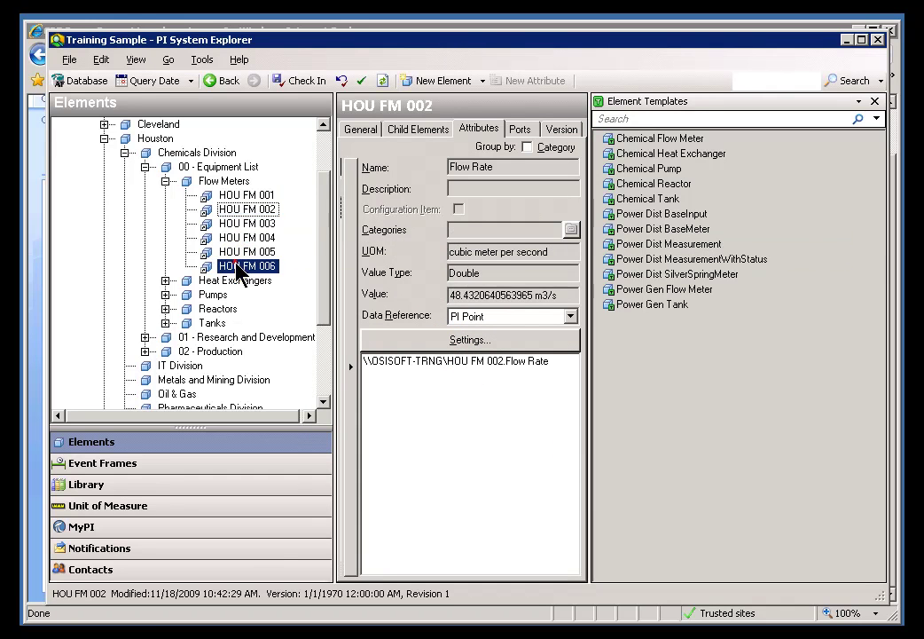
{"action": "left_click", "coordinate": [487, 340]}
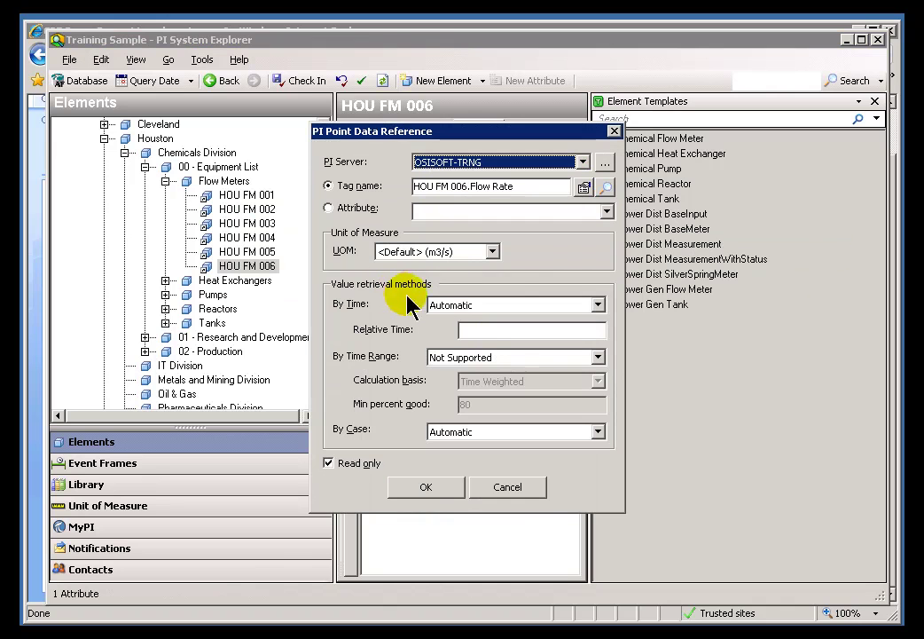
{"action": "left_click", "coordinate": [502, 487]}
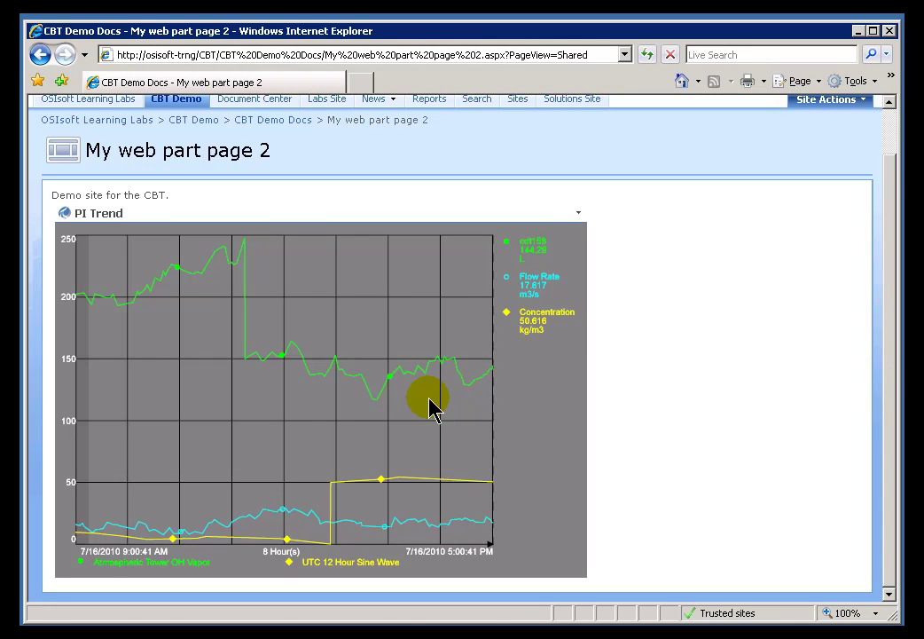
Reopen the PI Trend web part's shared settings and bring the tool pane fully into view
{"action": "left_click", "coordinate": [578, 213]}
{"action": "left_click", "coordinate": [513, 276]}
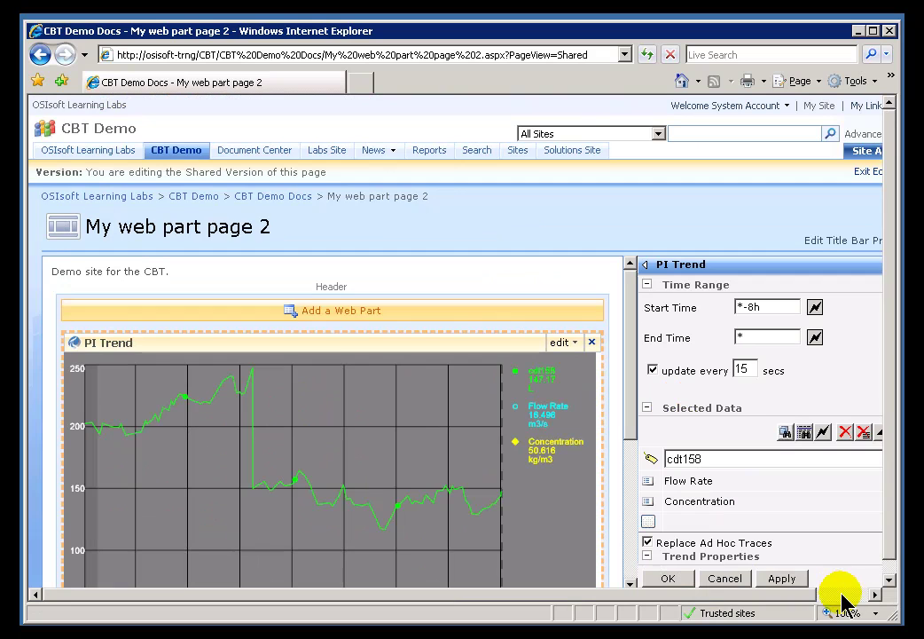
{"action": "left_click", "coordinate": [841, 594]}
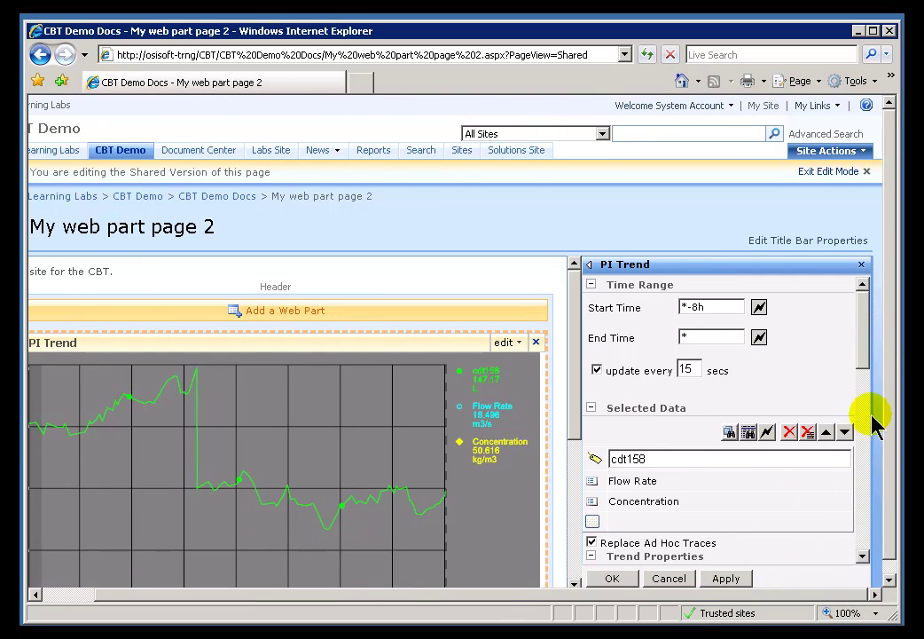
{"action": "left_click_drag", "start_coordinate": [862, 354], "coordinate": [866, 396]}
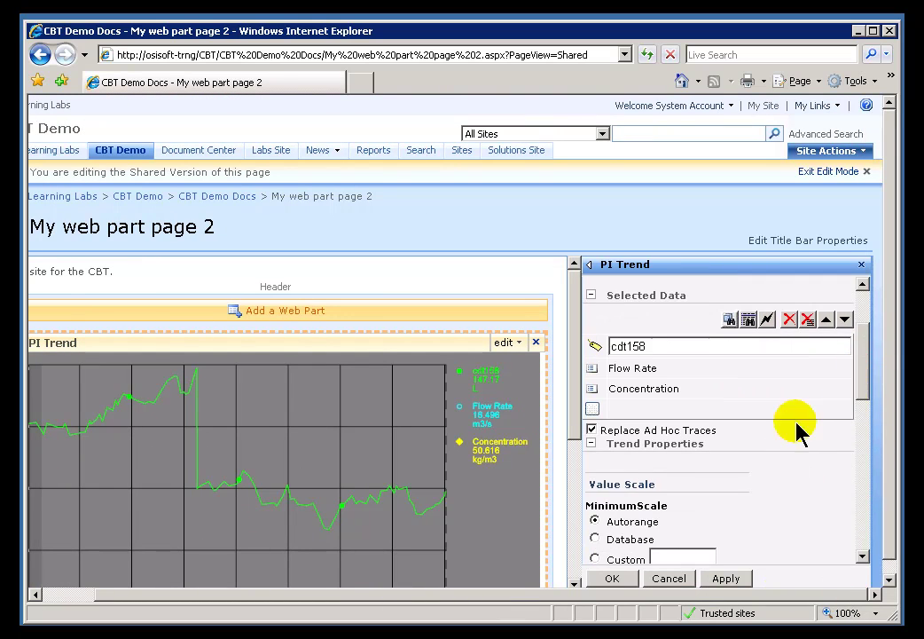
Review Flow Rate's Attribute Context Path, ending in Flow Meters\HOU FM 001
{"action": "left_click", "coordinate": [641, 368]}
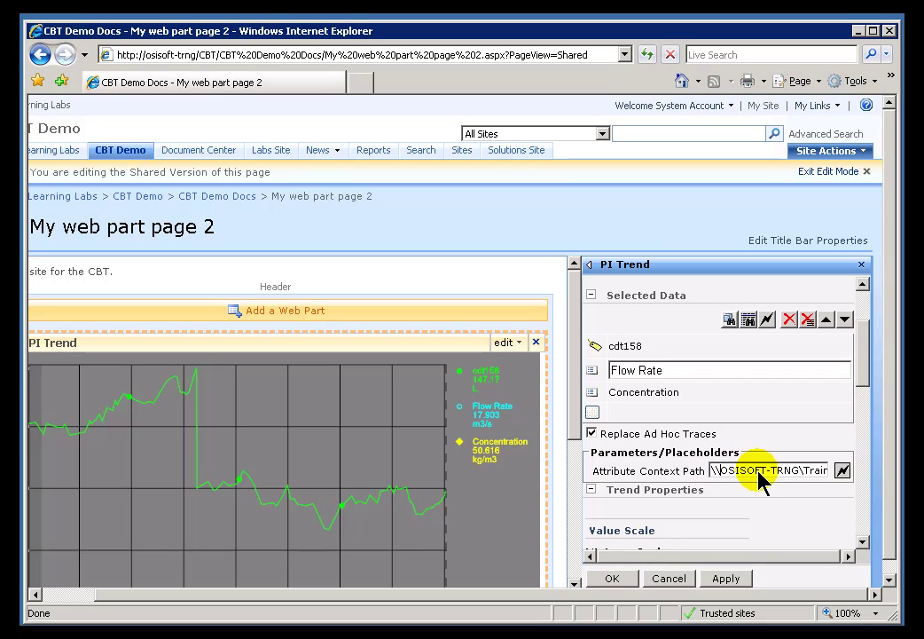
{"action": "key", "text": "End"}
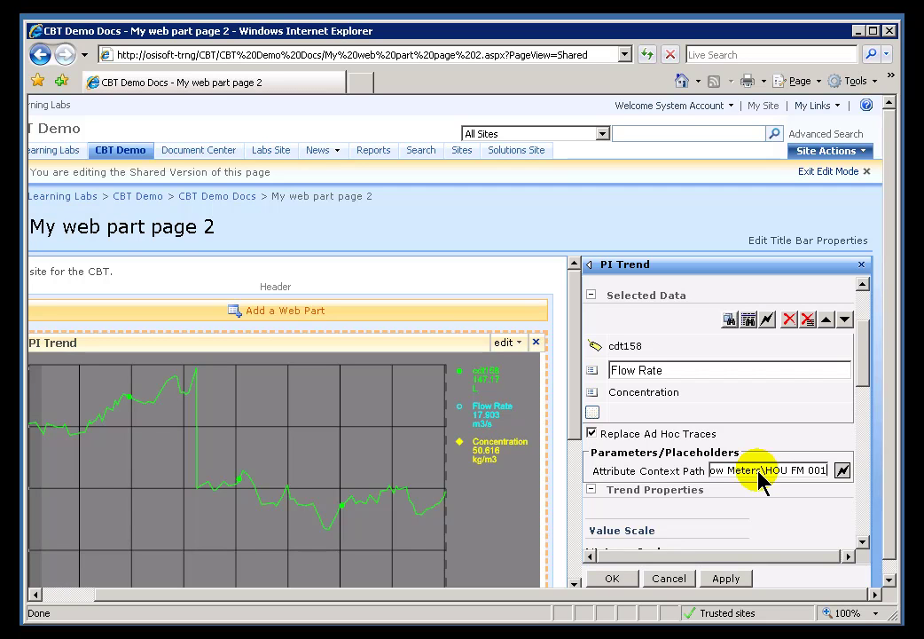
{"action": "key", "text": "Home"}
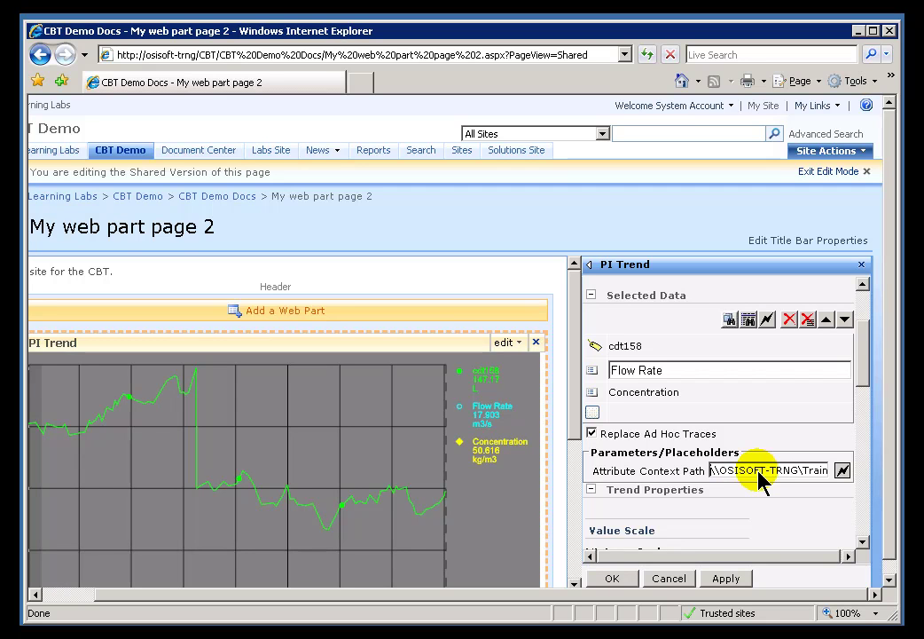